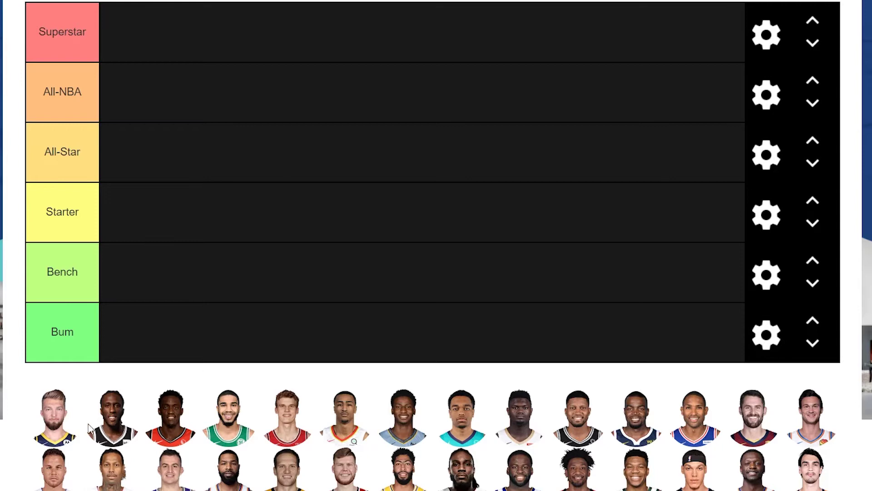
Place the navy-and-yellow-jersey player in the All-Star tier and the next unranked player, in black, in the Starter tier
{"action": "left_click_drag", "start_coordinate": [57, 436], "coordinate": [190, 171]}
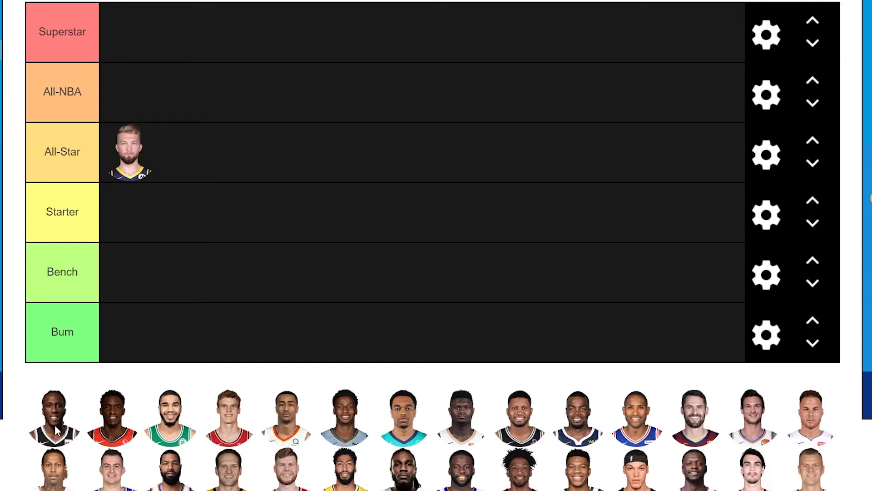
{"action": "left_click_drag", "start_coordinate": [55, 425], "coordinate": [203, 235]}
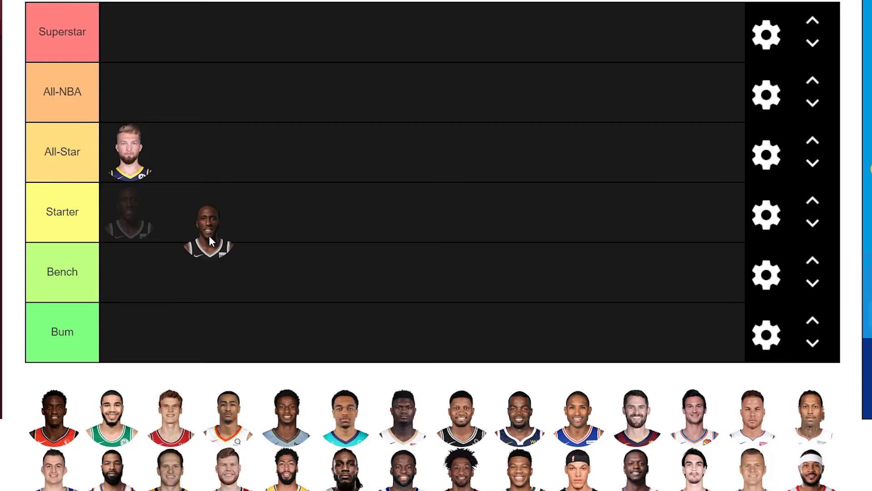
{"action": "mouse_move", "coordinate": [209, 236]}
{"action": "left_mouse_down"}
{"action": "mouse_move", "coordinate": [269, 232]}
{"action": "mouse_move", "coordinate": [218, 233]}
{"action": "mouse_move", "coordinate": [214, 270]}
{"action": "mouse_move", "coordinate": [201, 225]}
{"action": "mouse_move", "coordinate": [198, 233]}
{"action": "left_mouse_up"}
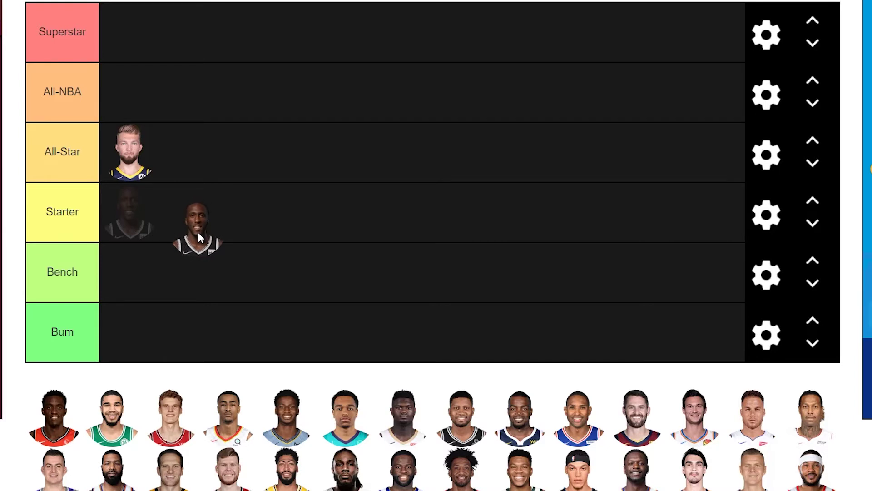
{"action": "left_click_drag", "start_coordinate": [198, 233], "coordinate": [195, 235]}
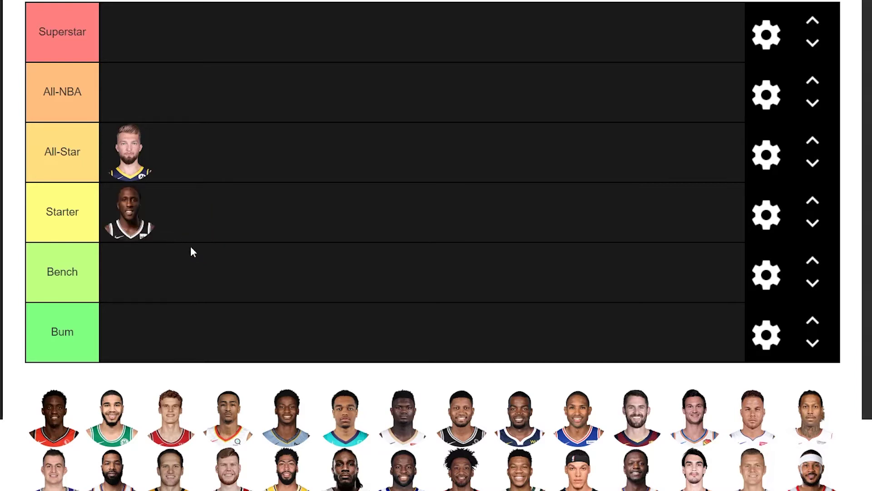
Place the next unranked player, in red, in the All-NBA tier and the green-jersey player second in the All-Star tier
{"action": "left_click_drag", "start_coordinate": [55, 417], "coordinate": [130, 88]}
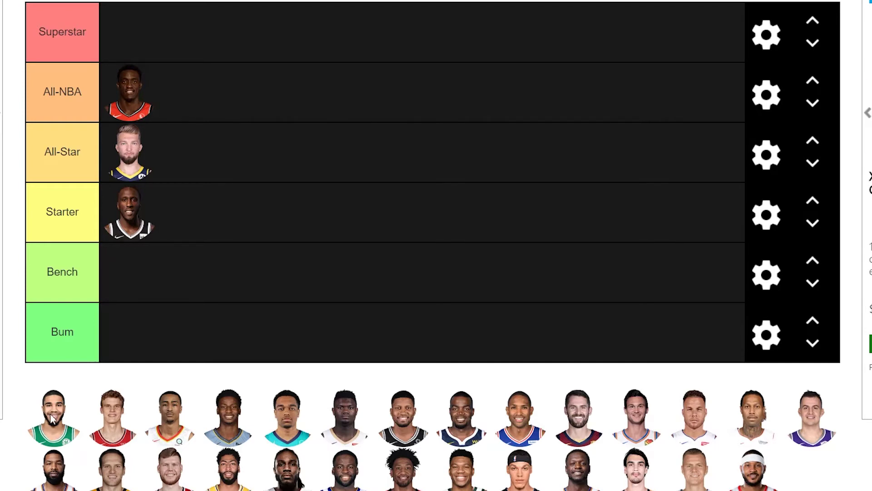
{"action": "left_click_drag", "start_coordinate": [53, 418], "coordinate": [200, 152]}
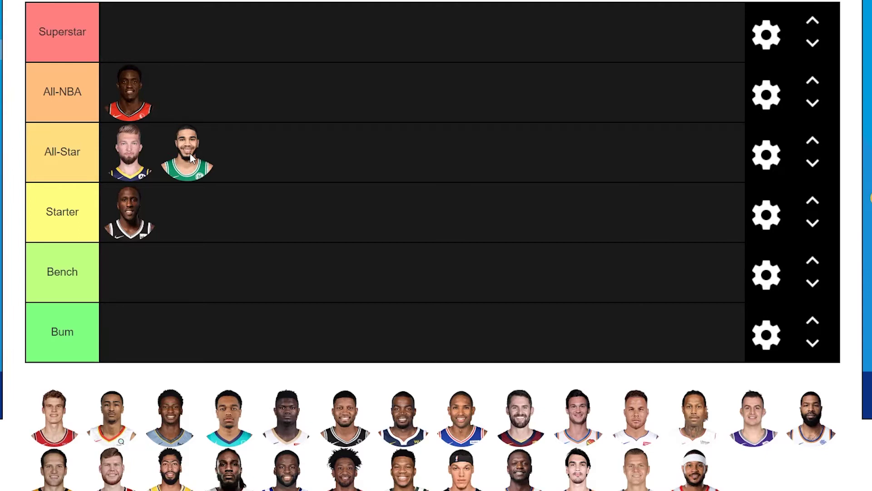
{"action": "mouse_move", "coordinate": [182, 145]}
{"action": "left_mouse_down"}
{"action": "mouse_move", "coordinate": [182, 65]}
{"action": "mouse_move", "coordinate": [199, 157]}
{"action": "mouse_move", "coordinate": [188, 156]}
{"action": "left_mouse_up"}
Add the red, white-and-orange and light-blue-jersey players to the Starter tier, inserting the last two directly after the black-jersey player
{"action": "left_click_drag", "start_coordinate": [64, 429], "coordinate": [200, 221]}
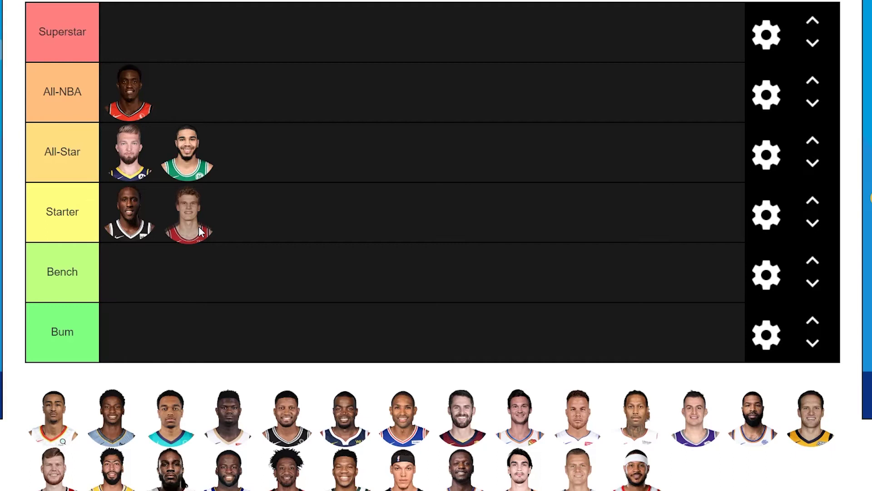
{"action": "mouse_move", "coordinate": [198, 227]}
{"action": "left_mouse_down"}
{"action": "mouse_move", "coordinate": [209, 233]}
{"action": "mouse_move", "coordinate": [197, 225]}
{"action": "left_mouse_up"}
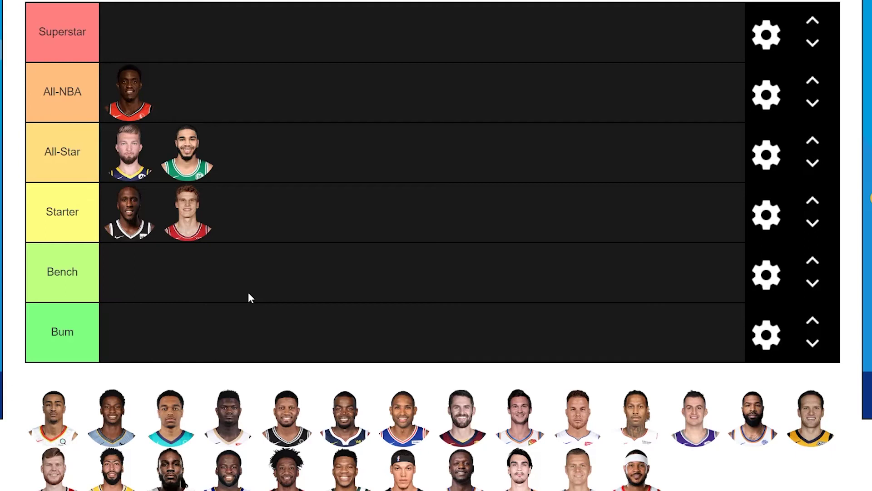
{"action": "left_click_drag", "start_coordinate": [54, 414], "coordinate": [195, 206]}
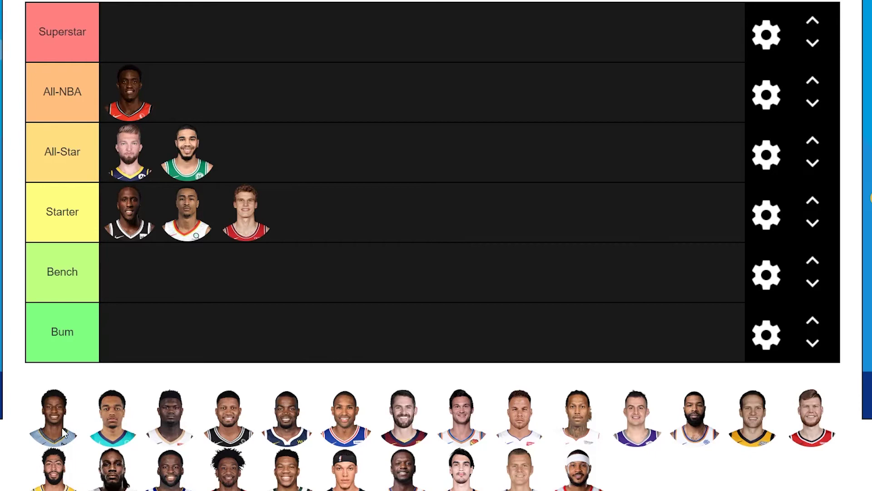
{"action": "left_click_drag", "start_coordinate": [63, 431], "coordinate": [145, 218]}
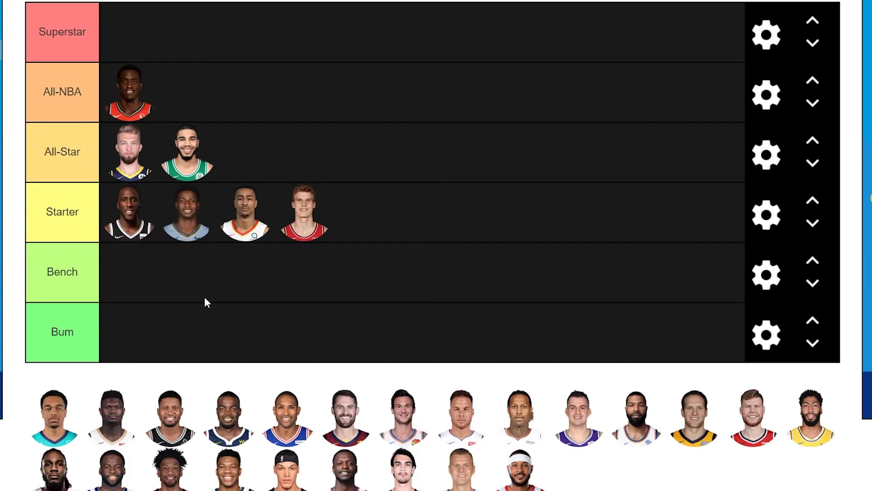
Place the teal-jersey player in the Bench tier and the following white-jersey player at the end of the All-Star tier
{"action": "left_click_drag", "start_coordinate": [54, 416], "coordinate": [208, 286]}
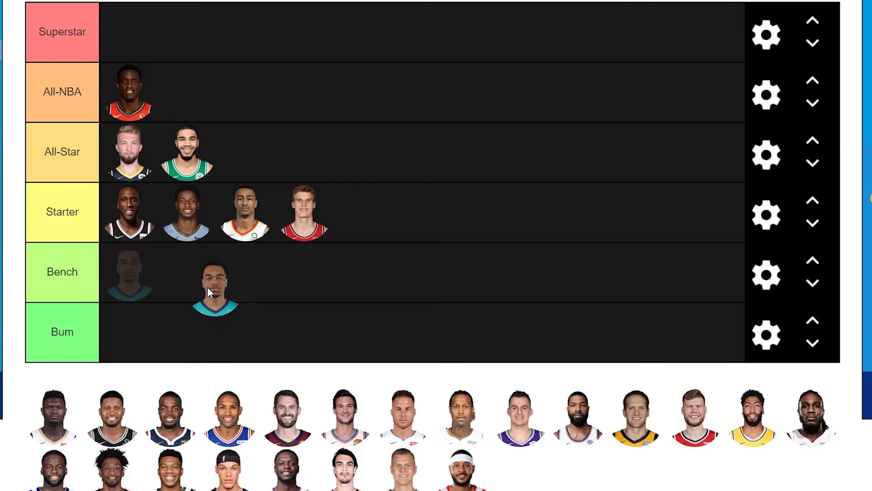
{"action": "left_click_drag", "start_coordinate": [208, 288], "coordinate": [206, 292]}
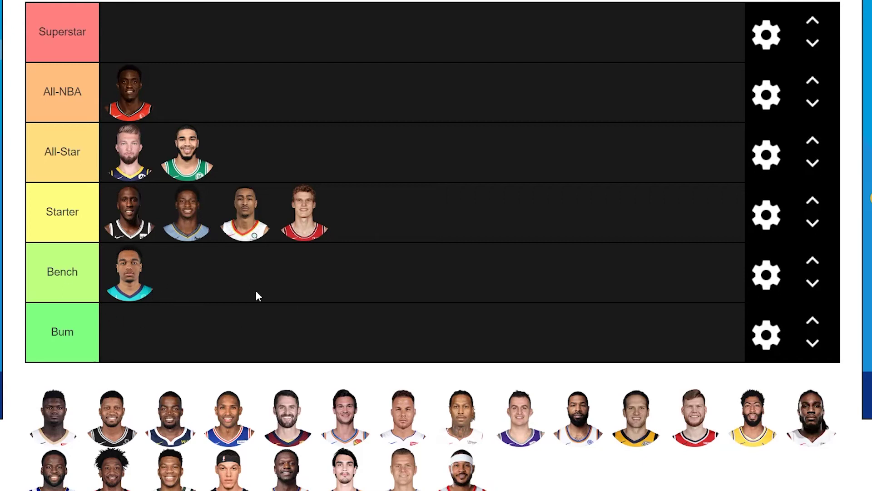
{"action": "left_click_drag", "start_coordinate": [55, 422], "coordinate": [180, 295]}
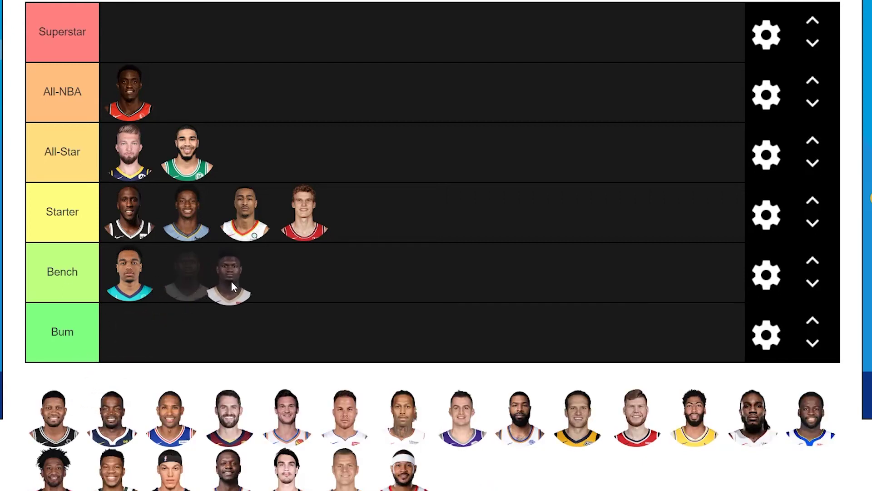
{"action": "left_click_drag", "start_coordinate": [229, 280], "coordinate": [264, 239]}
{"action": "left_click_drag", "start_coordinate": [356, 216], "coordinate": [276, 167]}
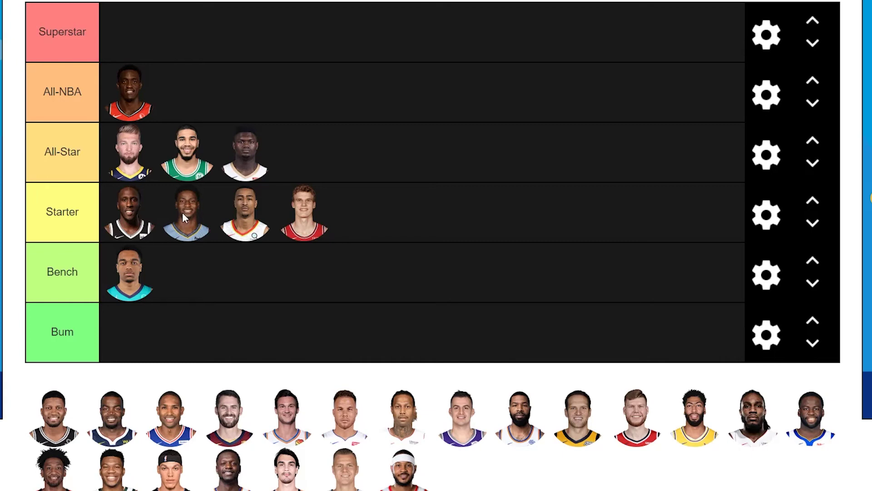
Add the next unranked player, in black, to the Bench tier and the navy-jersey player to the end of the Starter tier
{"action": "left_click_drag", "start_coordinate": [57, 422], "coordinate": [201, 285]}
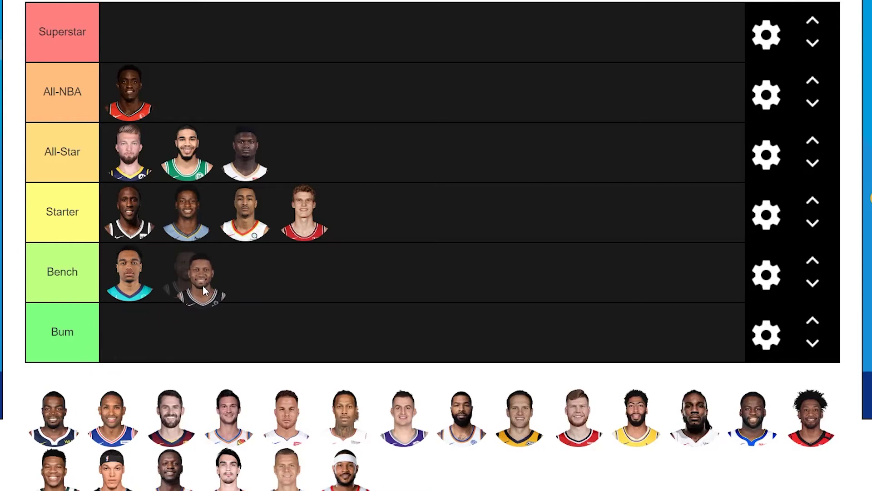
{"action": "mouse_move", "coordinate": [206, 288]}
{"action": "left_mouse_down"}
{"action": "mouse_move", "coordinate": [337, 226]}
{"action": "mouse_move", "coordinate": [200, 279]}
{"action": "left_mouse_up"}
{"action": "left_click_drag", "start_coordinate": [60, 418], "coordinate": [346, 225]}
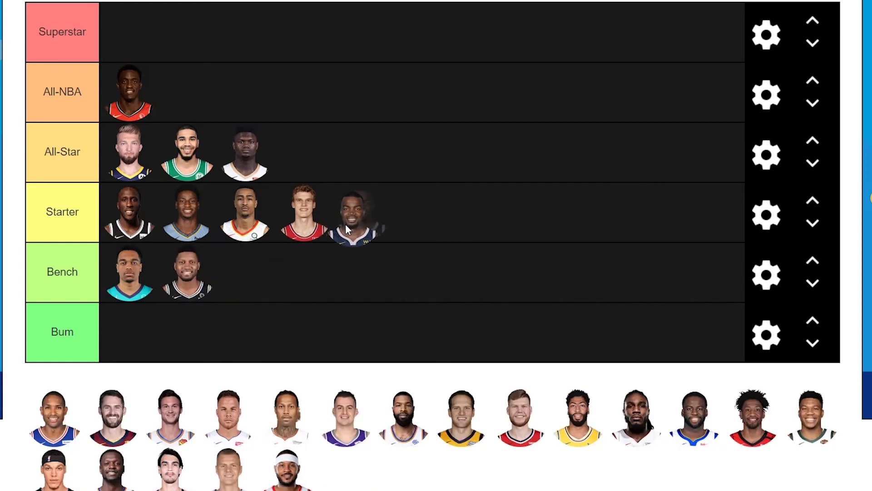
{"action": "left_click_drag", "start_coordinate": [345, 226], "coordinate": [354, 222]}
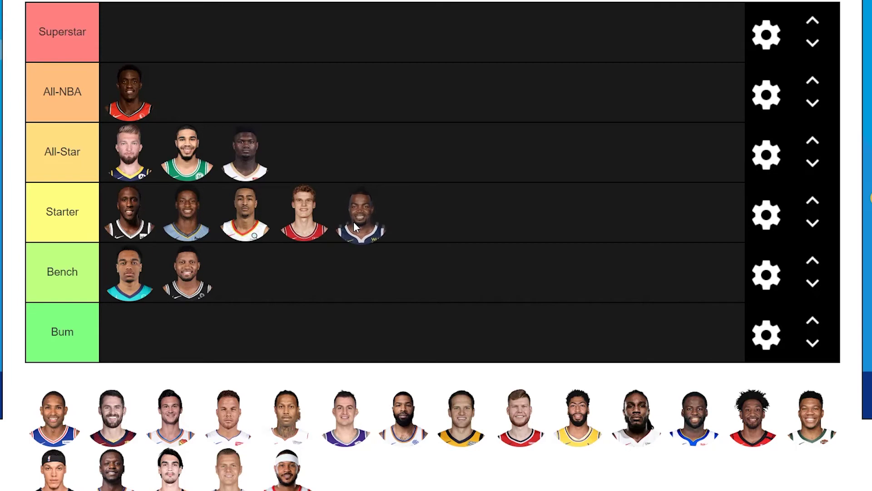
{"action": "left_click_drag", "start_coordinate": [354, 222], "coordinate": [353, 222]}
Add the next two unranked players, in blue and maroon jerseys, to the end of the Starter tier
{"action": "left_click_drag", "start_coordinate": [53, 418], "coordinate": [429, 185]}
{"action": "right_click", "coordinate": [428, 185]}
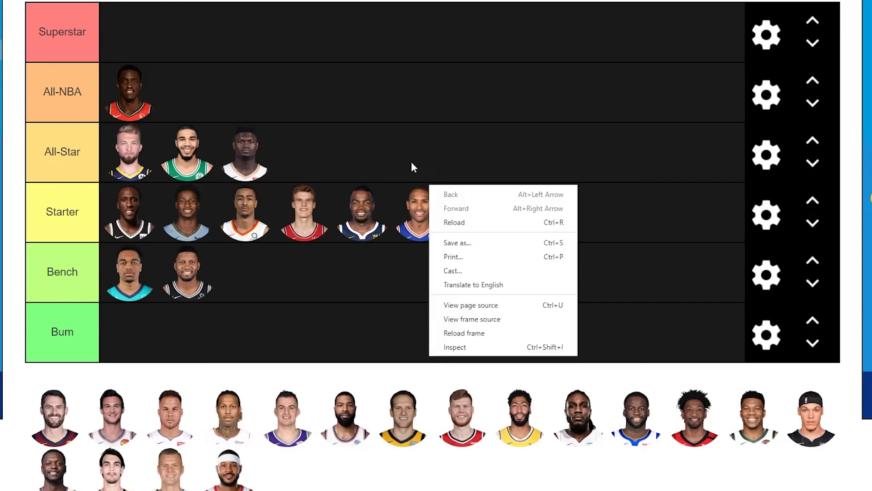
{"action": "left_click", "coordinate": [415, 217]}
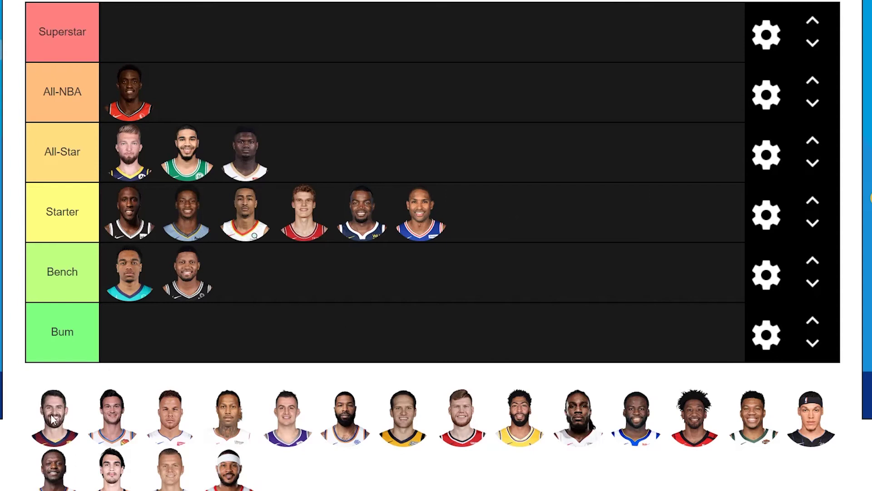
{"action": "left_click_drag", "start_coordinate": [53, 416], "coordinate": [475, 225]}
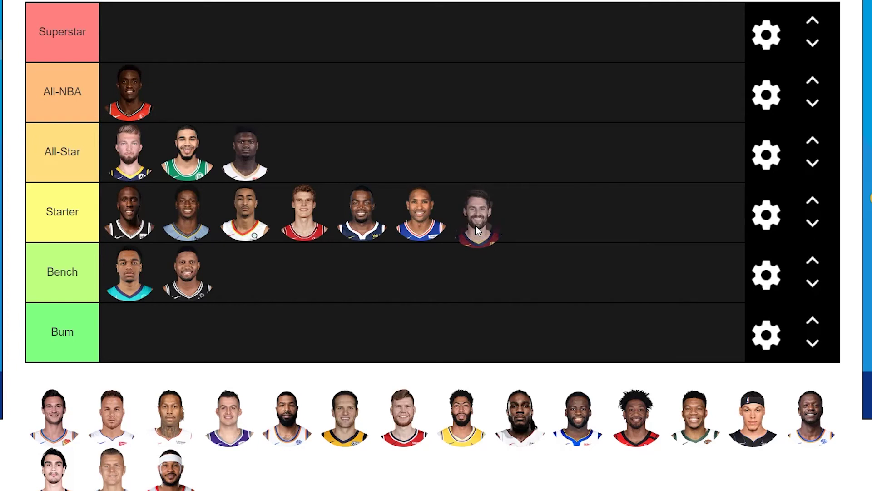
{"action": "left_click_drag", "start_coordinate": [476, 226], "coordinate": [476, 221]}
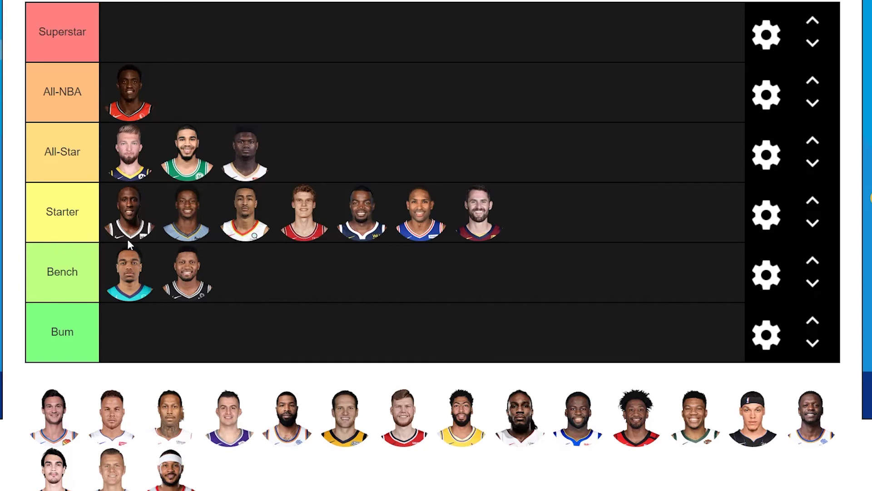
Add the next two unranked players, both in white jerseys, to the end of the Starter tier after the maroon-jersey player
{"action": "left_click_drag", "start_coordinate": [53, 414], "coordinate": [527, 197]}
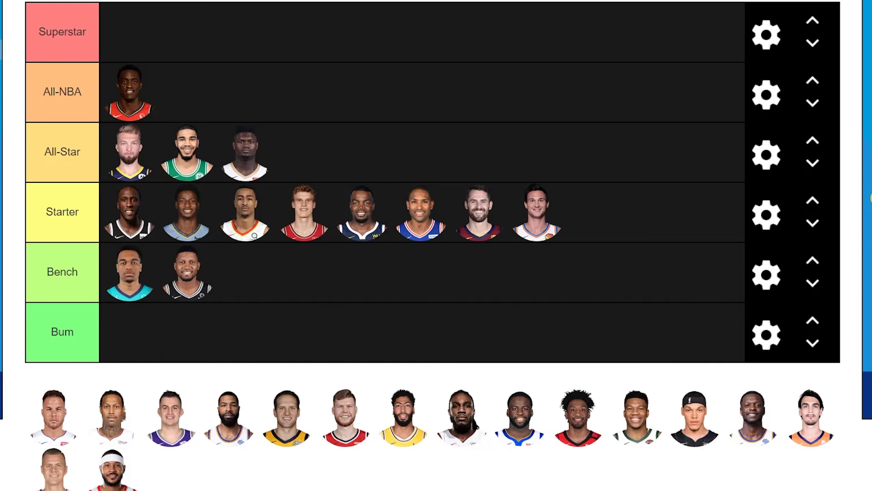
{"action": "left_click_drag", "start_coordinate": [54, 428], "coordinate": [261, 292]}
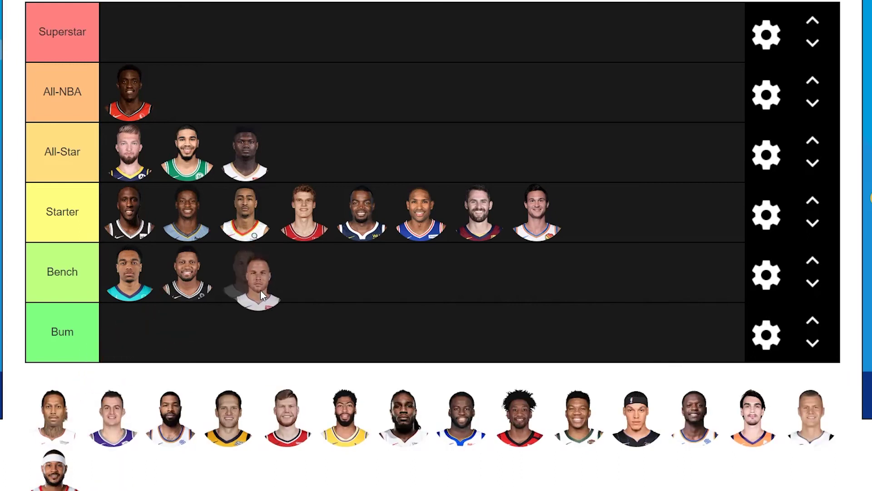
{"action": "left_click_drag", "start_coordinate": [261, 291], "coordinate": [260, 295]}
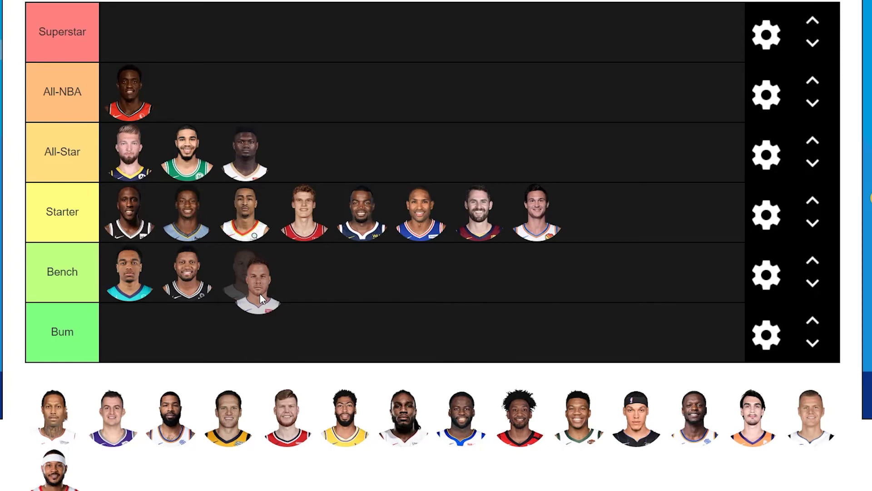
{"action": "left_click_drag", "start_coordinate": [260, 293], "coordinate": [607, 226]}
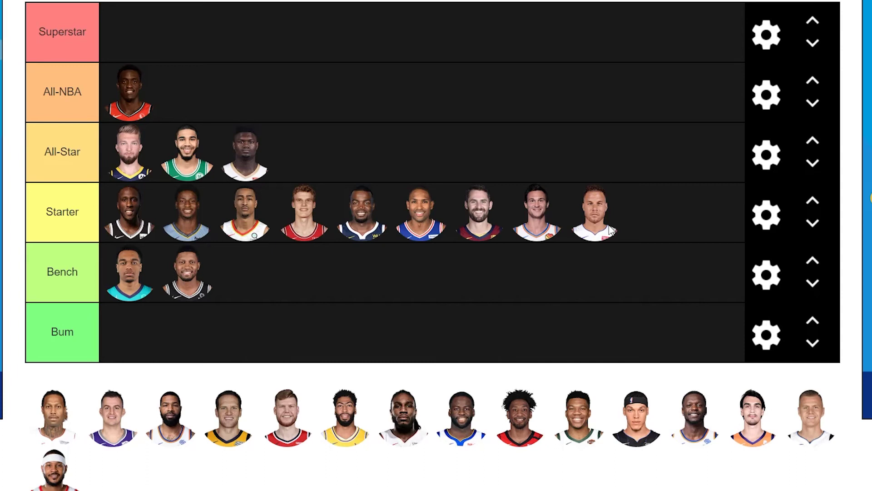
Add the next three unranked players, in white, purple and white jerseys, to the end of the Bench tier
{"action": "left_click_drag", "start_coordinate": [54, 416], "coordinate": [277, 274]}
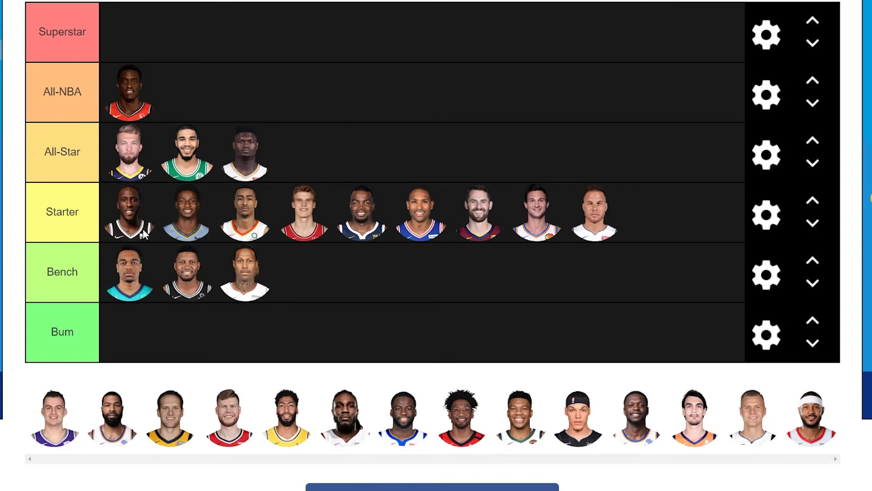
{"action": "left_click_drag", "start_coordinate": [57, 439], "coordinate": [320, 294]}
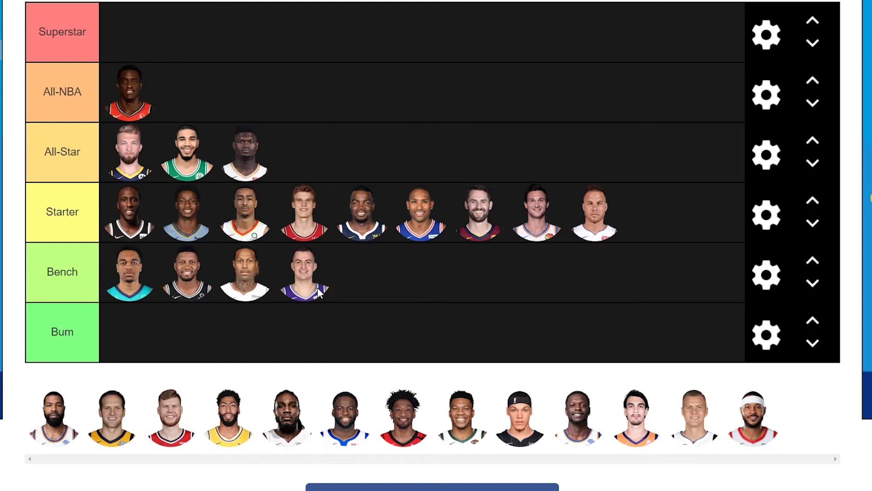
{"action": "left_click_drag", "start_coordinate": [50, 431], "coordinate": [431, 269]}
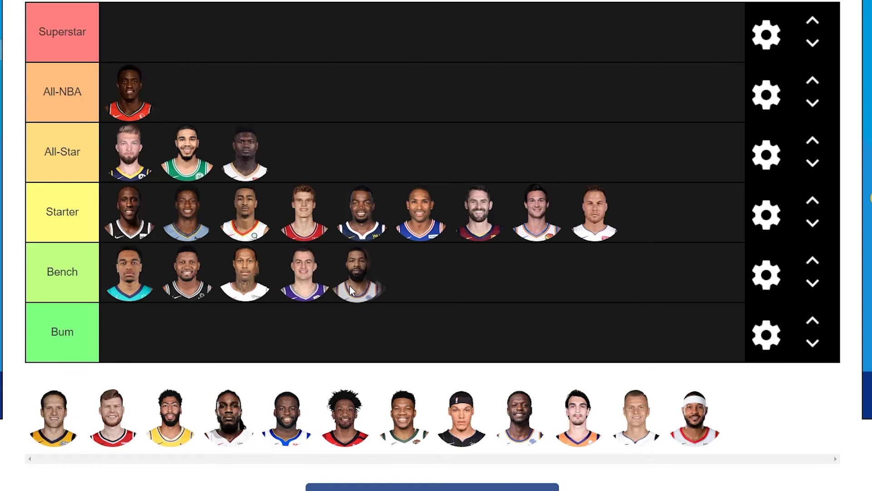
Add the yellow-and-navy-jersey player and the following red-jersey player to the end of the Starter tier
{"action": "left_click_drag", "start_coordinate": [54, 428], "coordinate": [646, 221]}
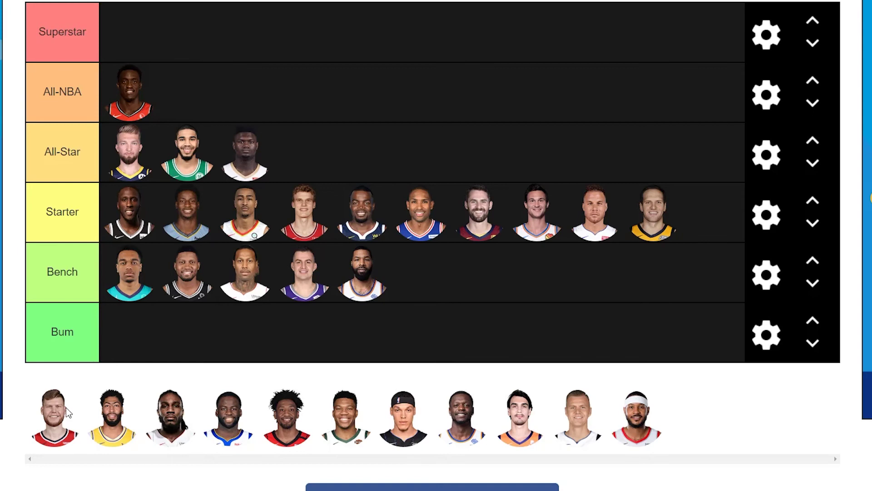
{"action": "left_click_drag", "start_coordinate": [58, 423], "coordinate": [705, 227]}
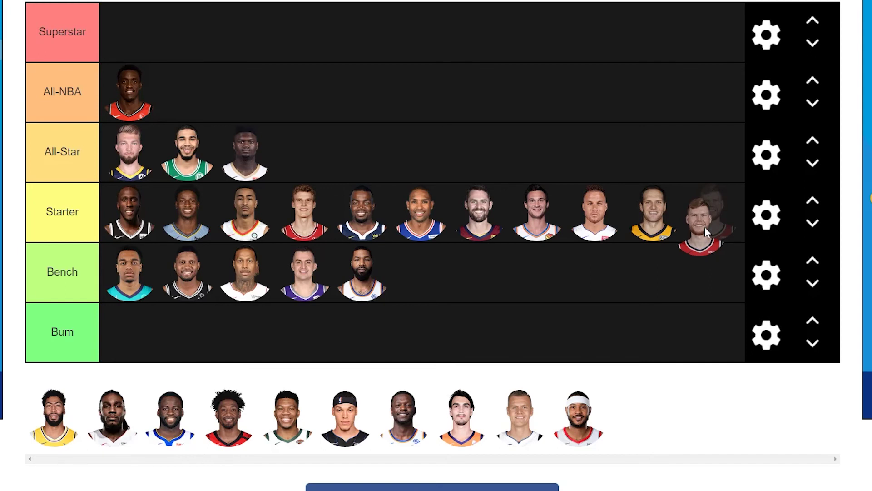
{"action": "left_click_drag", "start_coordinate": [704, 227], "coordinate": [709, 220]}
Place the yellow-jersey player in the Superstar tier and the following white-jersey player at the end of the Bench tier
{"action": "left_click_drag", "start_coordinate": [53, 417], "coordinate": [132, 53]}
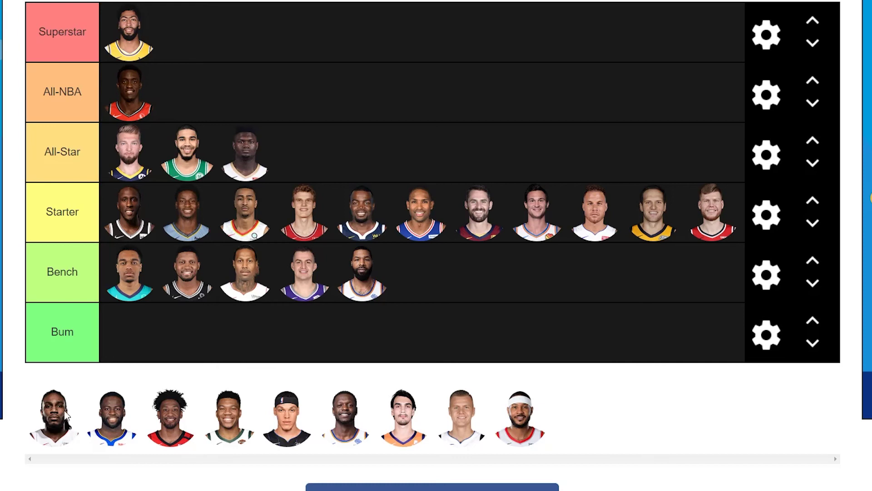
{"action": "left_click_drag", "start_coordinate": [77, 401], "coordinate": [413, 281]}
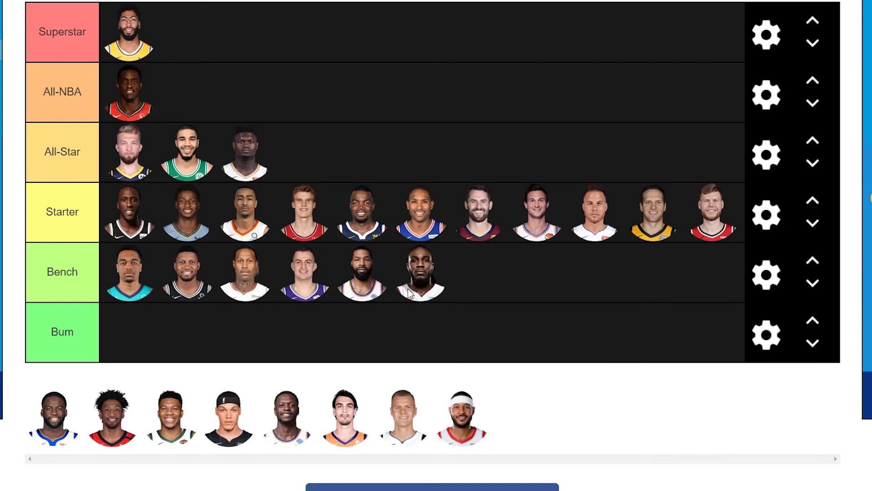
Place the next unranked player, in the white-and-blue jersey, at the end of the All-Star tier
{"action": "left_click_drag", "start_coordinate": [62, 421], "coordinate": [64, 422]}
{"action": "left_click_drag", "start_coordinate": [222, 260], "coordinate": [335, 274]}
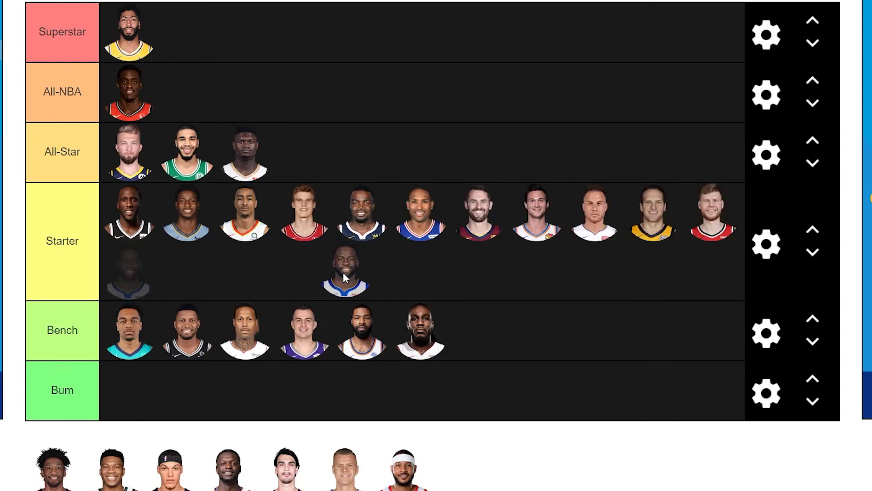
{"action": "left_click_drag", "start_coordinate": [347, 264], "coordinate": [359, 174]}
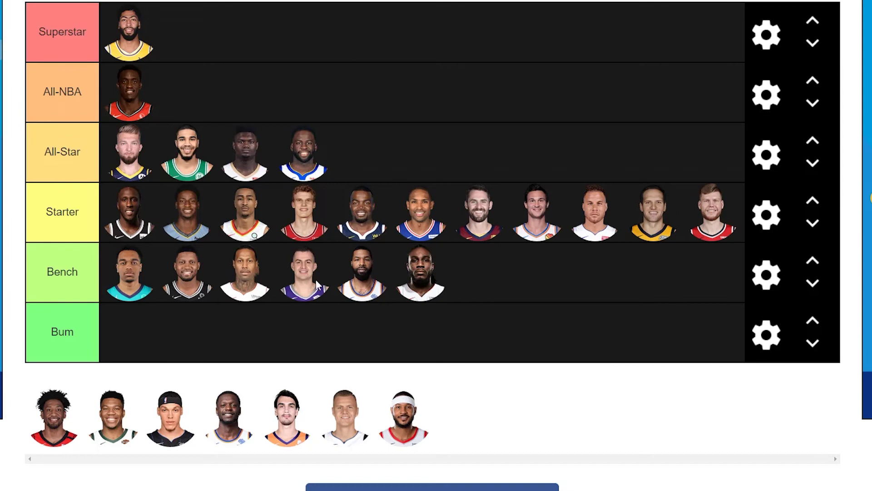
Place the red-and-black-jersey player at the end of the Starter tier and the next white-and-green-jersey player first in the Superstar tier
{"action": "left_click_drag", "start_coordinate": [63, 432], "coordinate": [401, 292]}
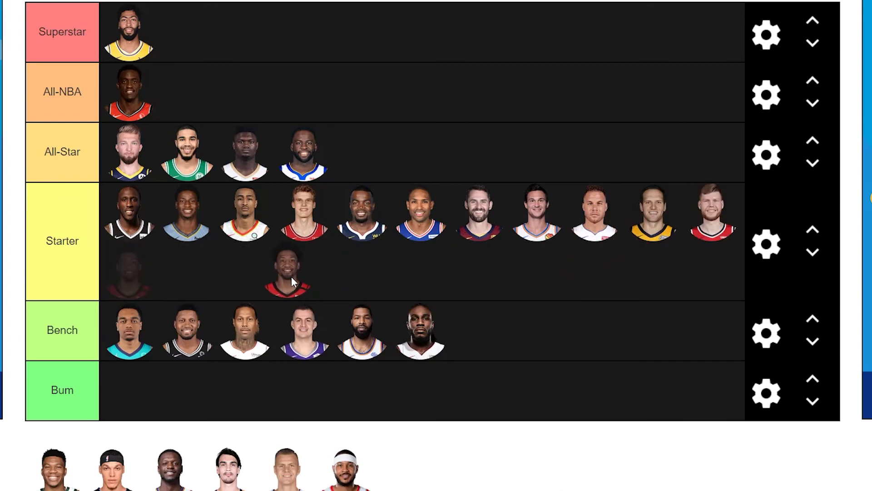
{"action": "left_click_drag", "start_coordinate": [291, 278], "coordinate": [292, 278]}
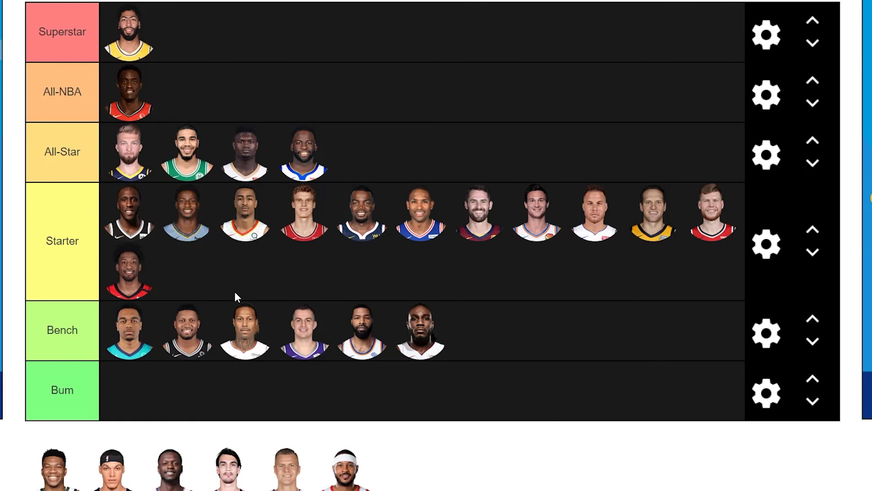
{"action": "left_click_drag", "start_coordinate": [54, 468], "coordinate": [115, 40]}
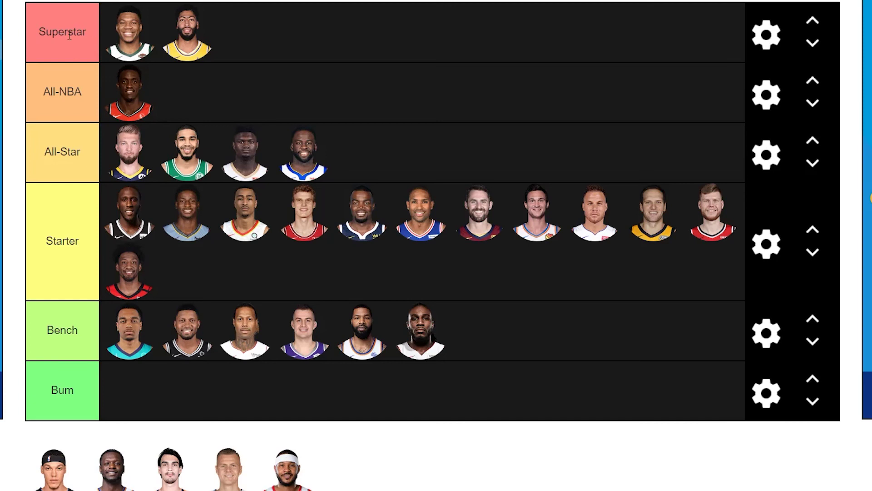
Add the black-headband player and the following white-jersey player to the end of the Starter tier, and put the orange-jersey player first in Bench
{"action": "left_click_drag", "start_coordinate": [54, 469], "coordinate": [168, 277]}
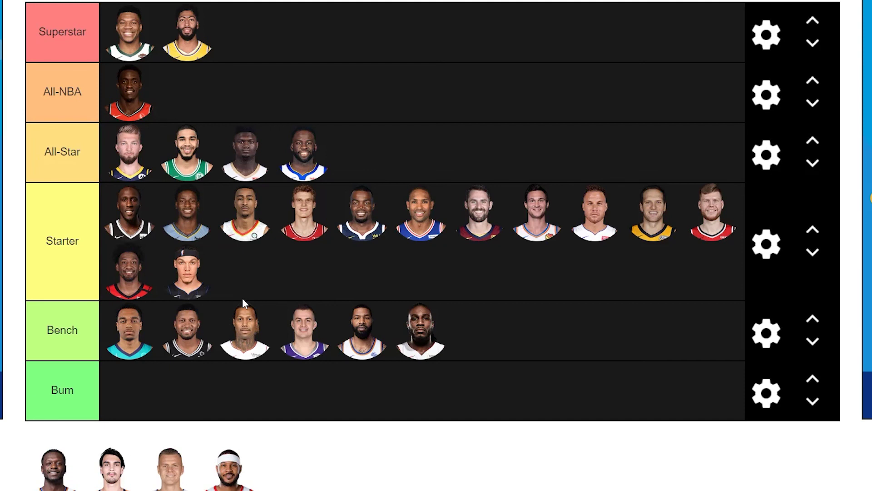
{"action": "left_click_drag", "start_coordinate": [54, 468], "coordinate": [239, 288]}
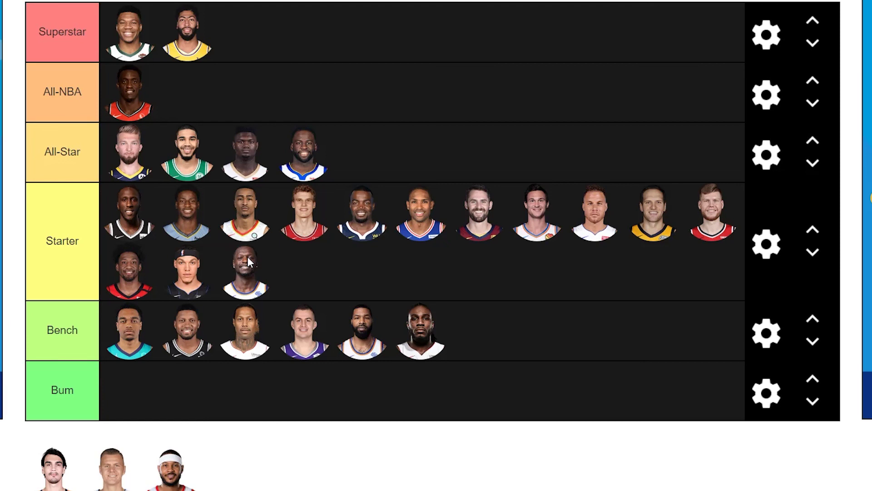
{"action": "left_click_drag", "start_coordinate": [61, 476], "coordinate": [354, 271]}
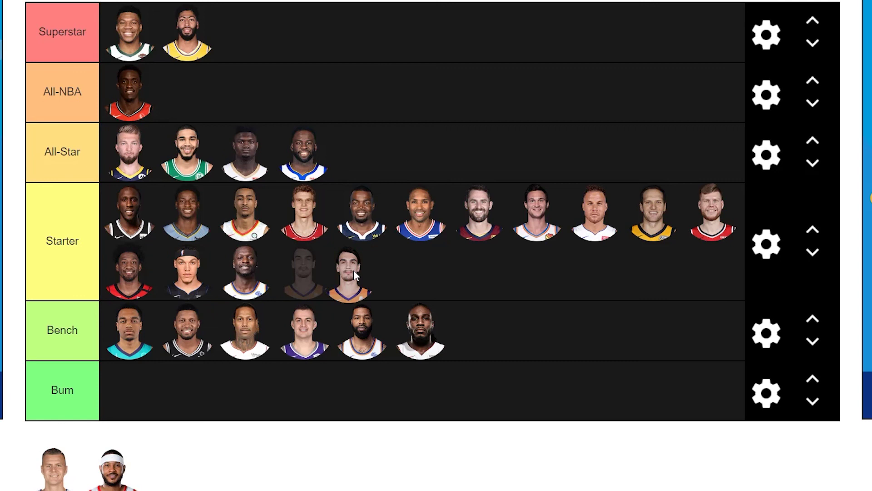
{"action": "left_click_drag", "start_coordinate": [354, 273], "coordinate": [155, 326]}
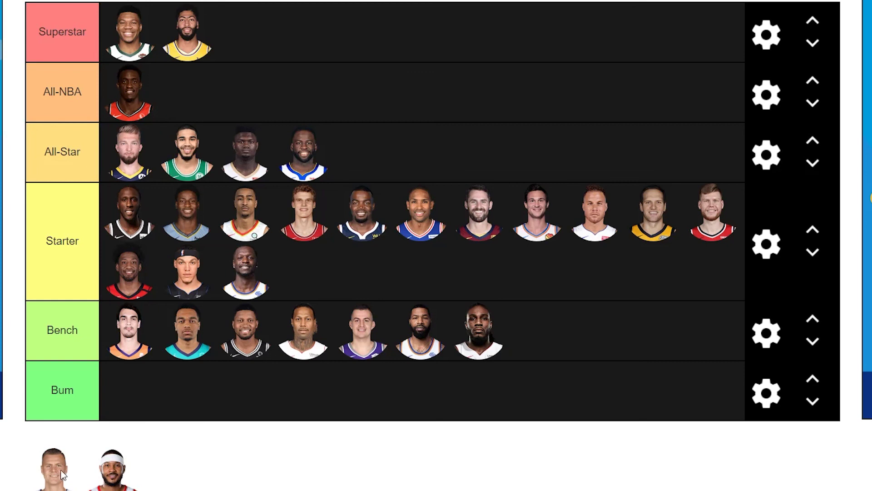
Place the white-jersey player first in the All-Star tier and the last unranked player, in the white headband, third in the Bench tier
{"action": "left_click_drag", "start_coordinate": [61, 475], "coordinate": [129, 151]}
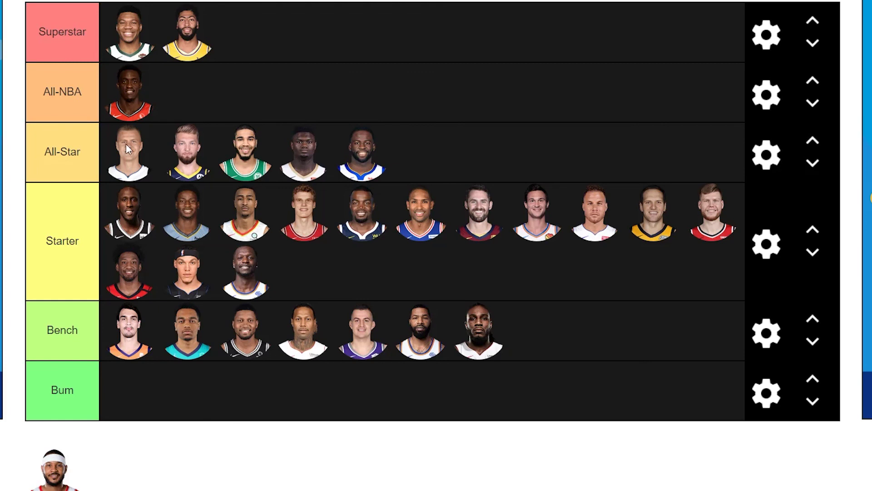
{"action": "mouse_move", "coordinate": [130, 148]}
{"action": "left_mouse_down"}
{"action": "mouse_move", "coordinate": [149, 107]}
{"action": "mouse_move", "coordinate": [117, 144]}
{"action": "mouse_move", "coordinate": [157, 91]}
{"action": "mouse_move", "coordinate": [131, 138]}
{"action": "mouse_move", "coordinate": [137, 143]}
{"action": "mouse_move", "coordinate": [191, 98]}
{"action": "mouse_move", "coordinate": [130, 146]}
{"action": "left_mouse_up"}
{"action": "left_click_drag", "start_coordinate": [62, 488], "coordinate": [225, 346]}
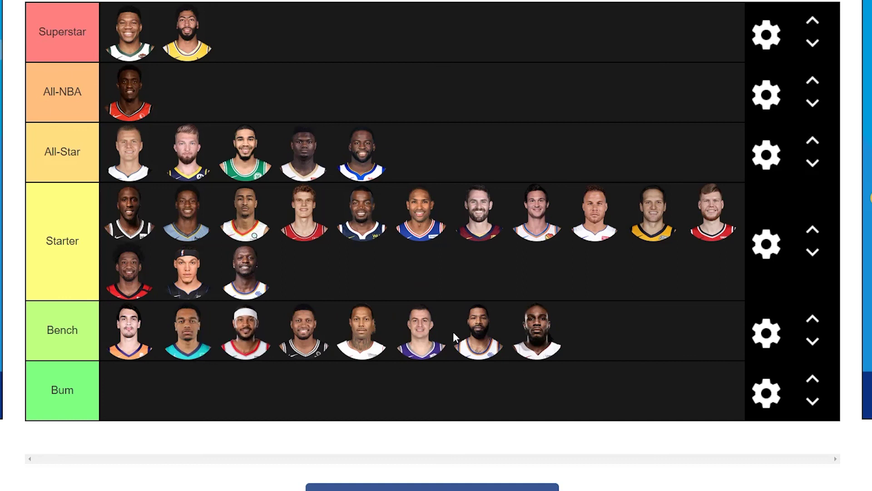